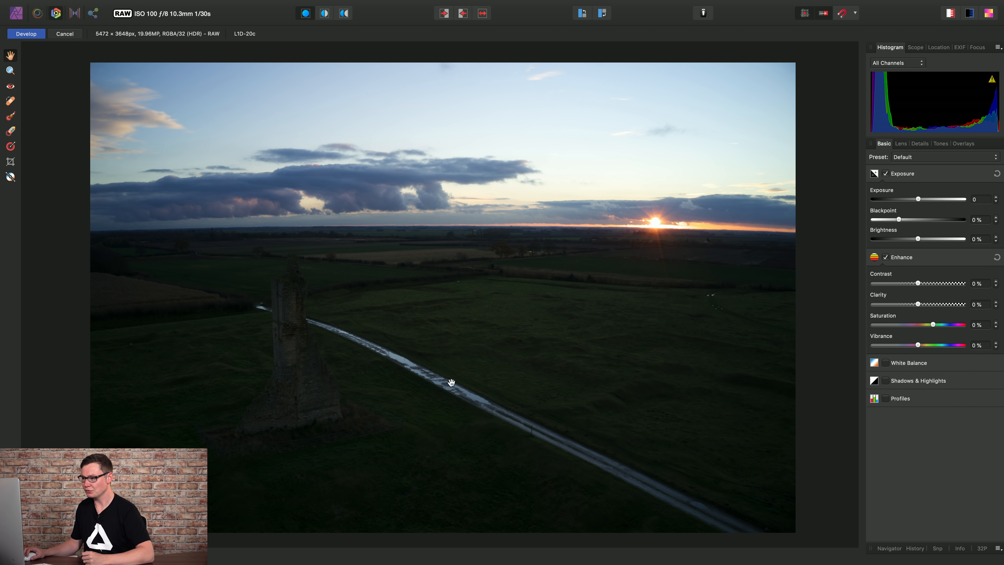
- Enable Shadows & Highlights and set Highlights to -88% and Shadows to 40%
{"action": "left_click", "coordinate": [913, 381]}
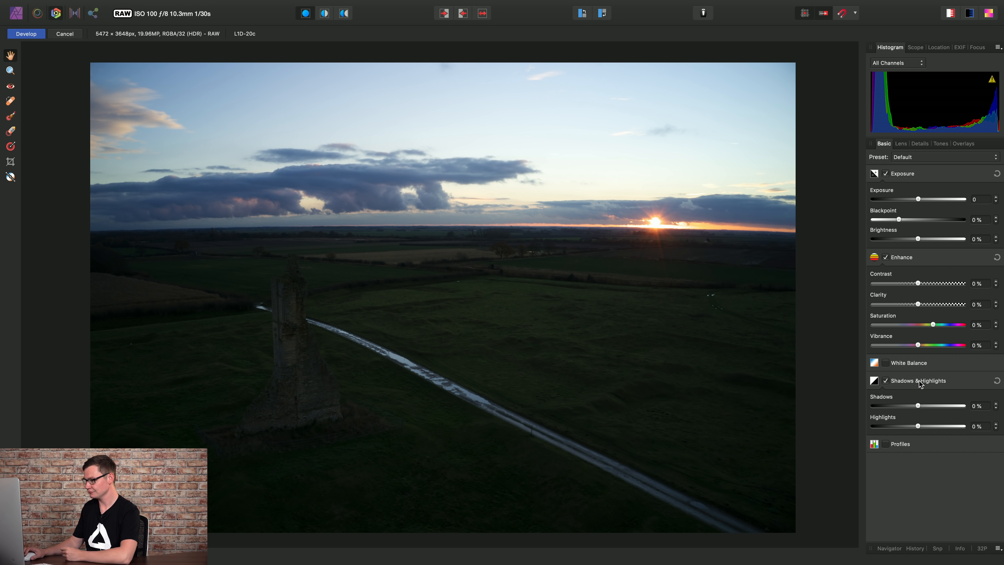
{"action": "left_click_drag", "start_coordinate": [918, 427], "coordinate": [878, 428]}
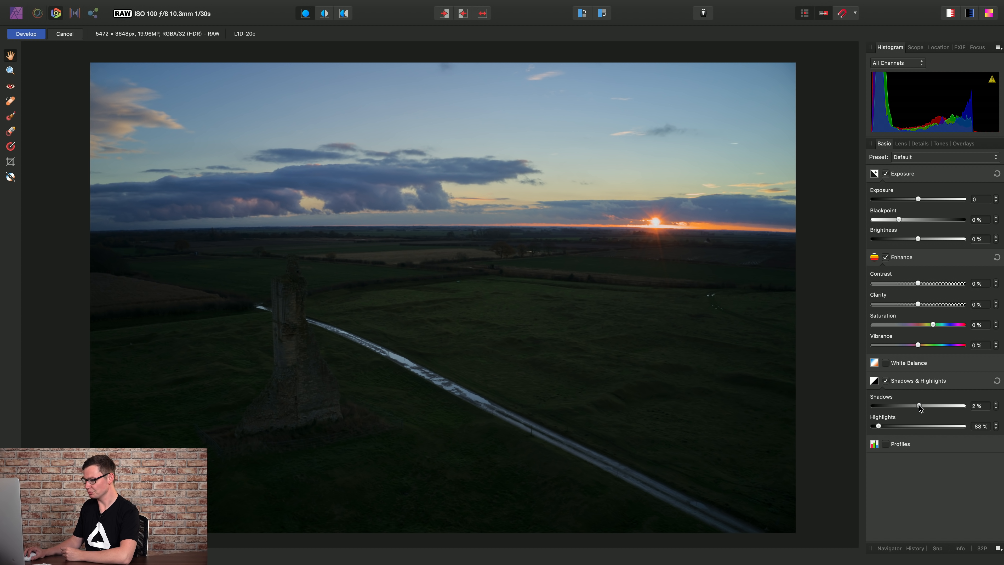
{"action": "left_click_drag", "start_coordinate": [920, 408], "coordinate": [942, 413]}
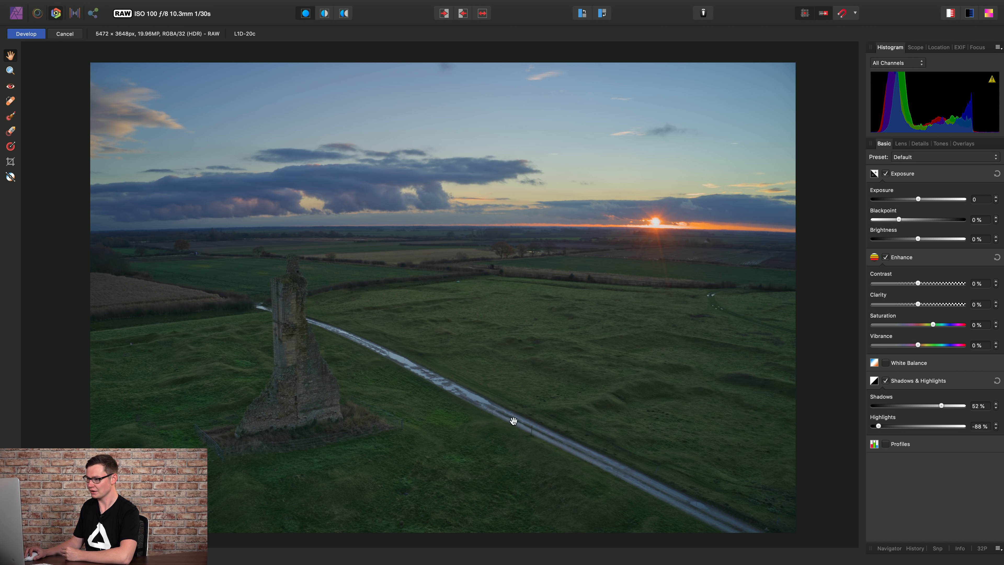
{"action": "left_click_drag", "start_coordinate": [941, 406], "coordinate": [998, 415]}
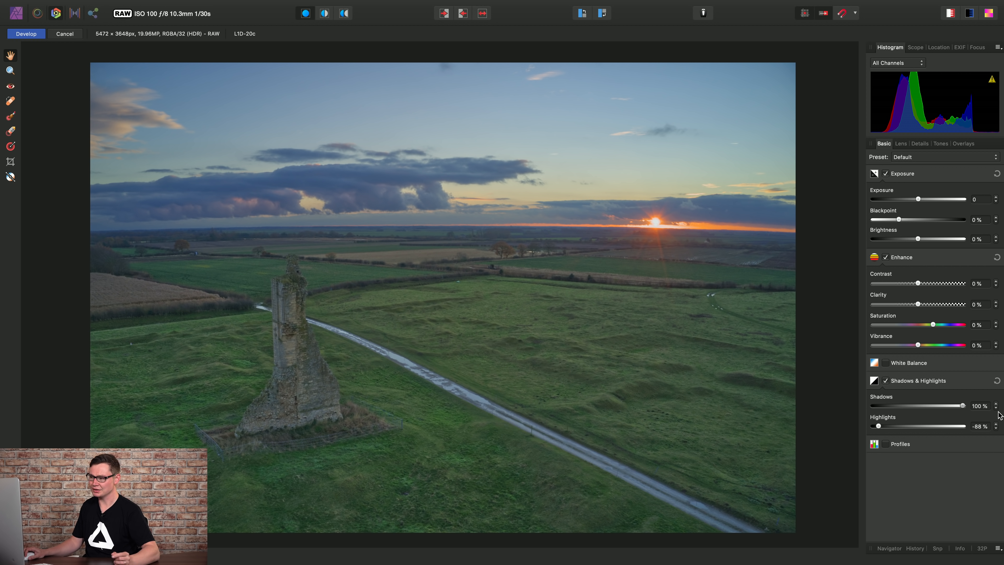
{"action": "left_click_drag", "start_coordinate": [997, 411], "coordinate": [976, 412]}
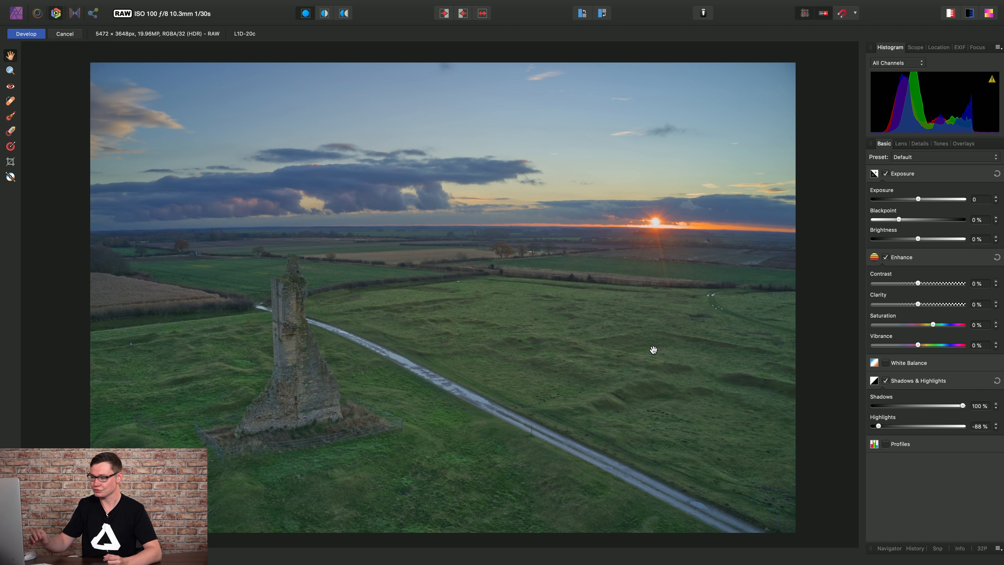
{"action": "left_click_drag", "start_coordinate": [953, 407], "coordinate": [935, 413]}
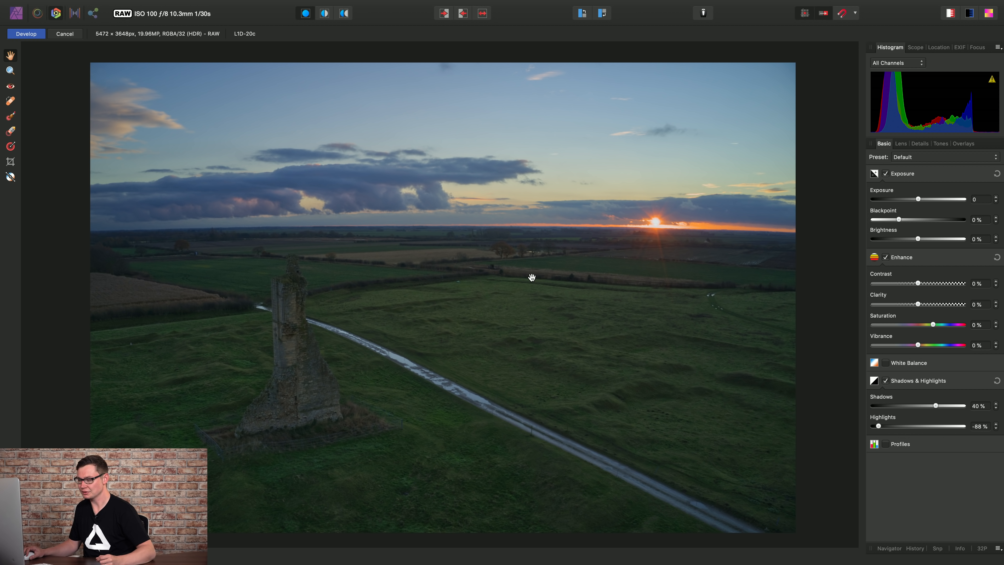
- Set the photo's Saturation to 19%, enable White Balance and set its Temperature to 6206 K
{"action": "left_click_drag", "start_coordinate": [933, 324], "coordinate": [943, 326]}
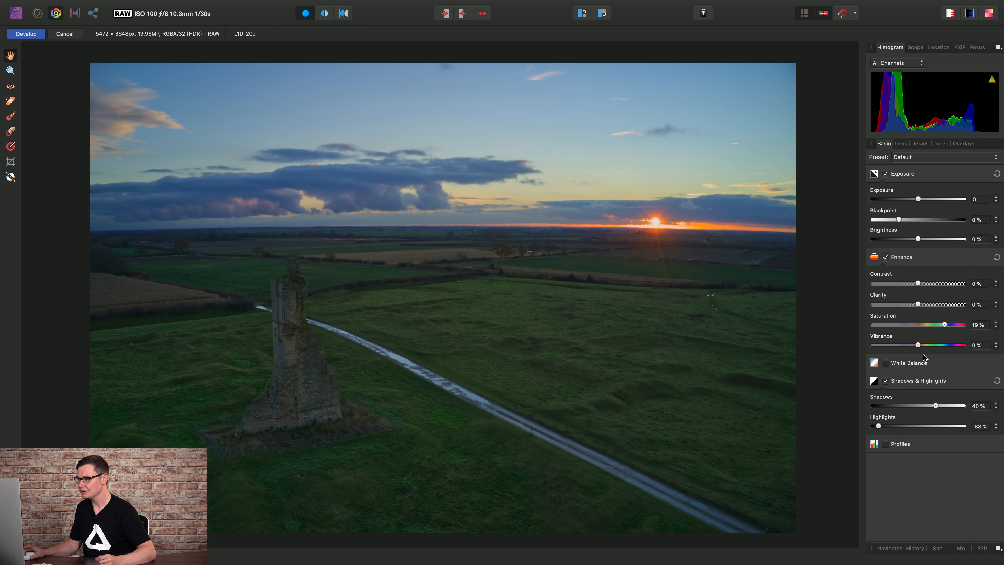
{"action": "left_click", "coordinate": [909, 364]}
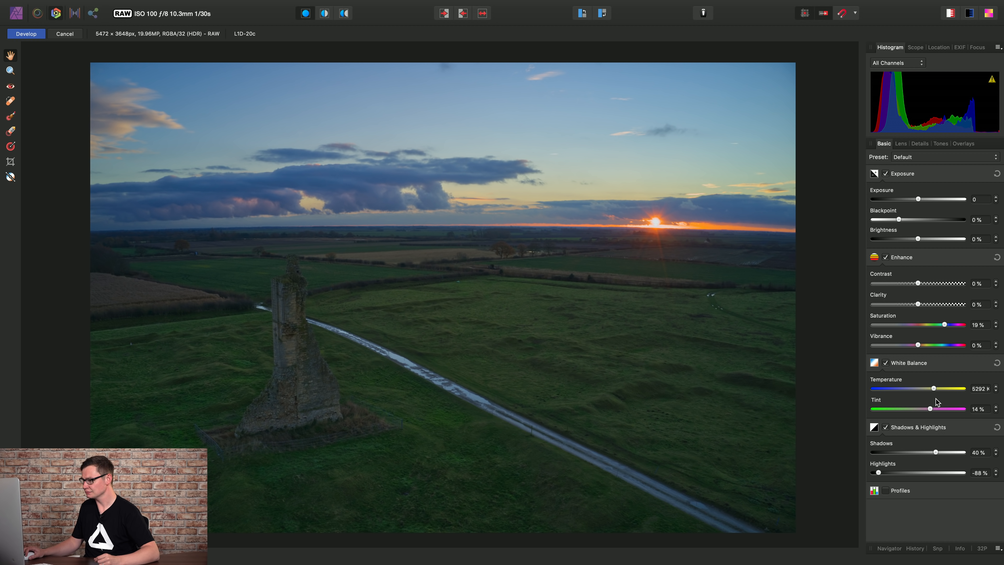
{"action": "left_click_drag", "start_coordinate": [934, 388], "coordinate": [940, 391]}
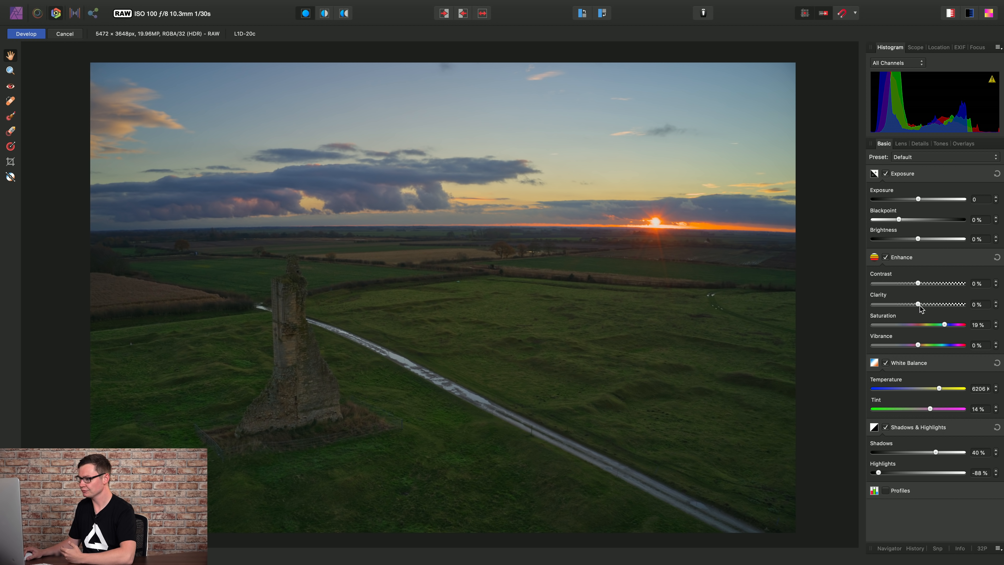
- Set the photo's Clarity to 29%, trying the maximum of 100% along the way
{"action": "mouse_move", "coordinate": [918, 304]}
{"action": "left_mouse_down"}
{"action": "mouse_move", "coordinate": [939, 310]}
{"action": "mouse_move", "coordinate": [931, 309]}
{"action": "left_mouse_up"}
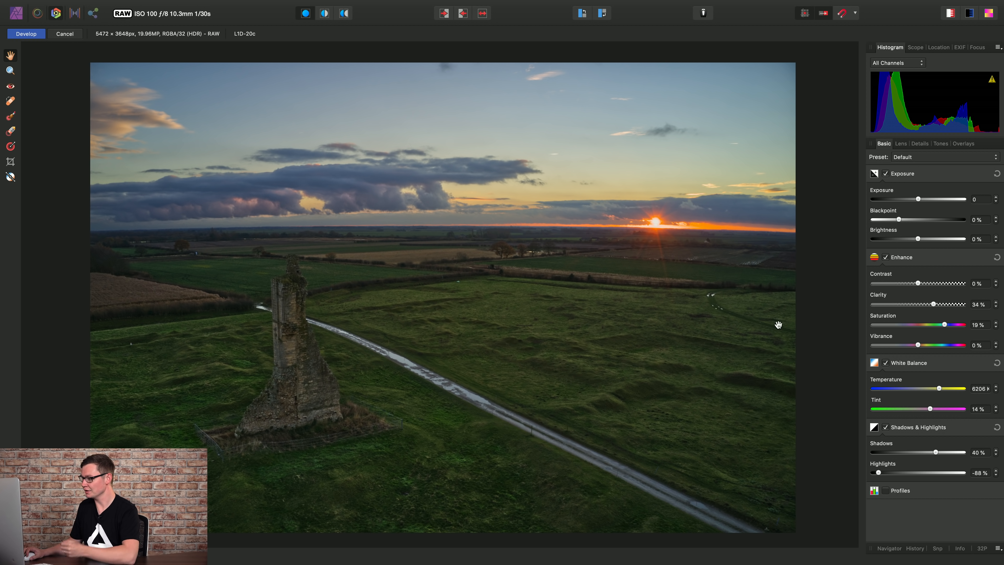
{"action": "left_click_drag", "start_coordinate": [934, 305], "coordinate": [993, 313]}
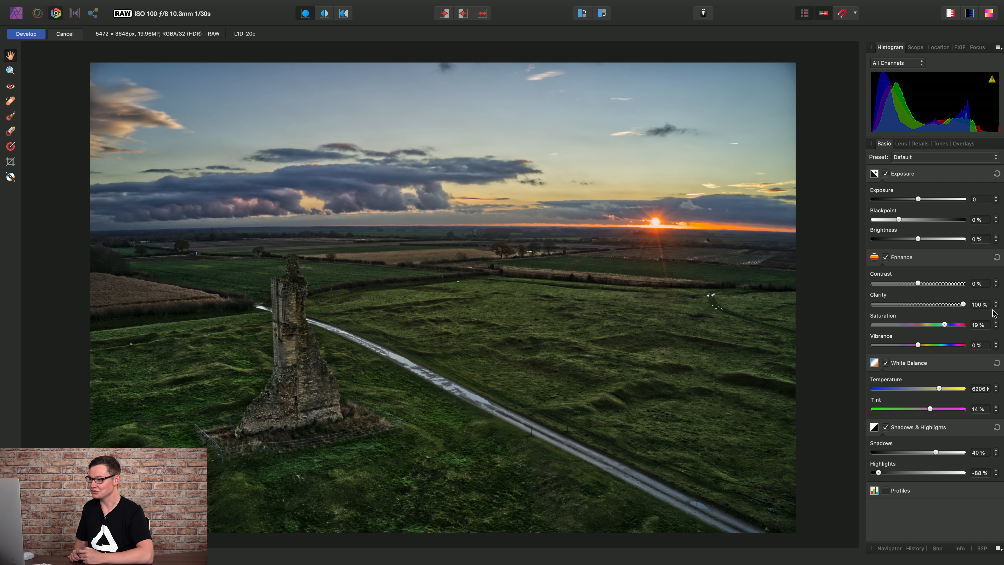
{"action": "left_click_drag", "start_coordinate": [964, 304], "coordinate": [932, 307]}
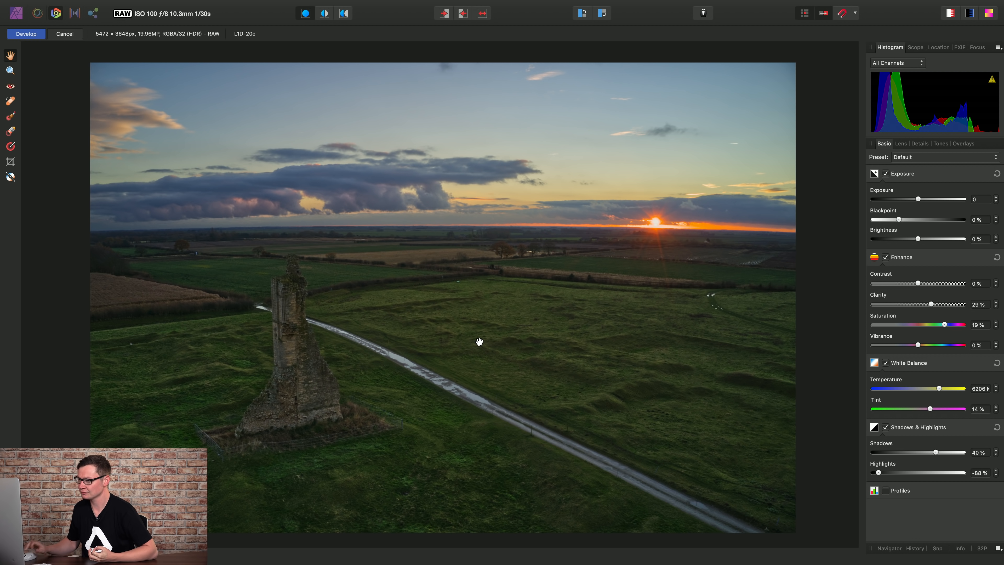
- Set the lens correction Distortion to -12% and enlarge its Scale to 106% to fill the transparent edges
{"action": "left_click", "coordinate": [901, 144]}
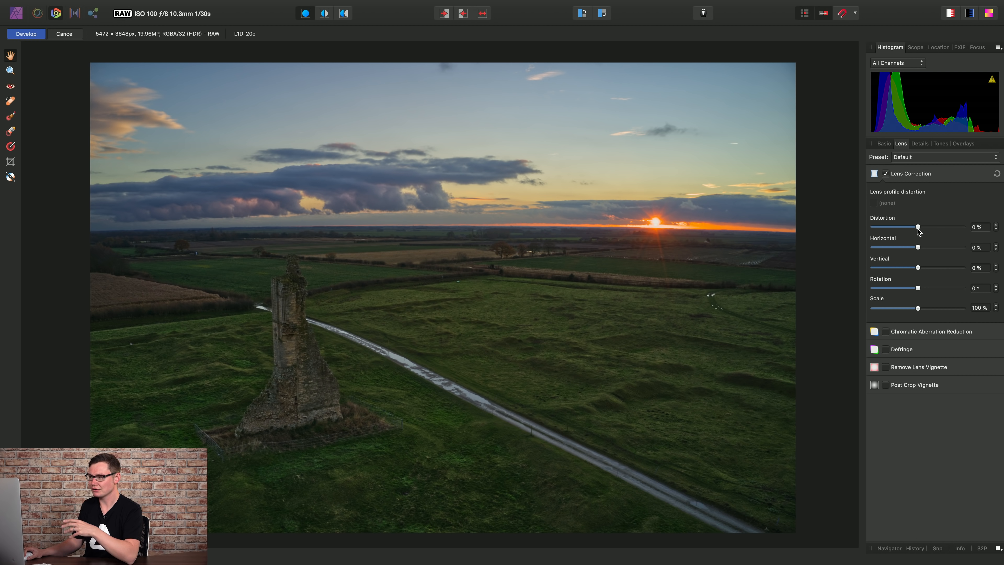
{"action": "left_click", "coordinate": [995, 230]}
{"action": "left_click", "coordinate": [996, 229]}
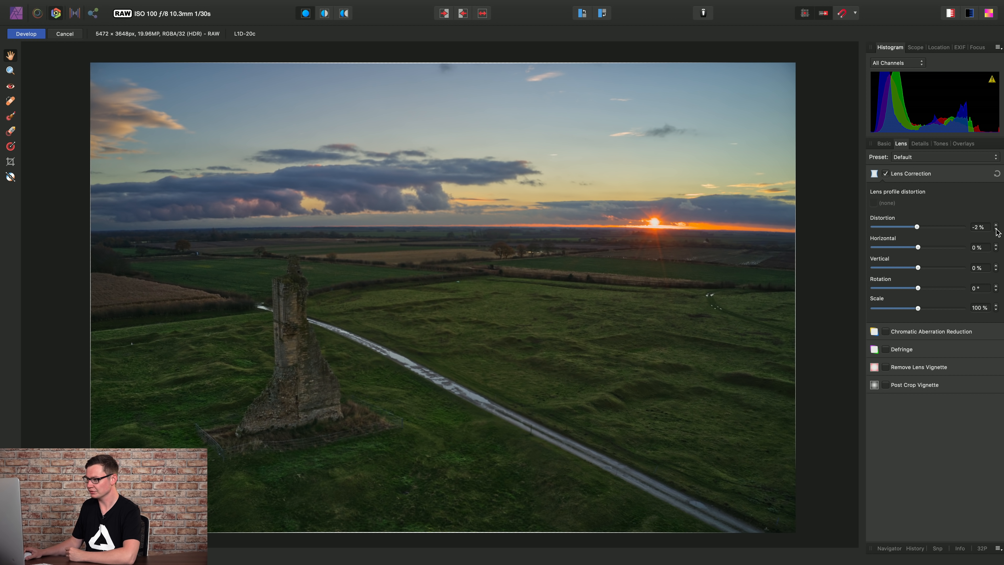
{"action": "left_click", "coordinate": [996, 229]}
{"action": "left_click", "coordinate": [996, 229]}
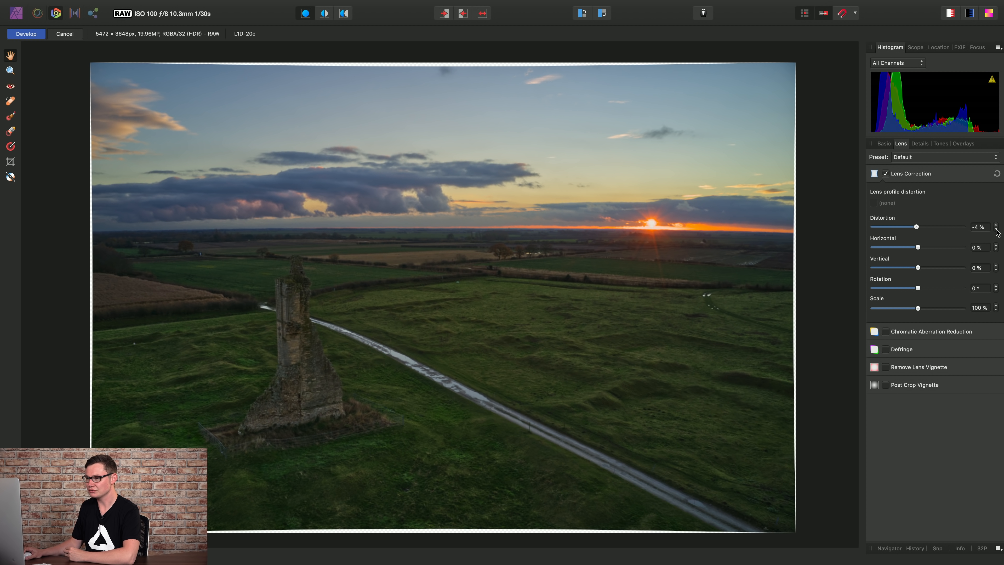
{"action": "left_click", "coordinate": [996, 229]}
{"action": "left_click", "coordinate": [996, 230]}
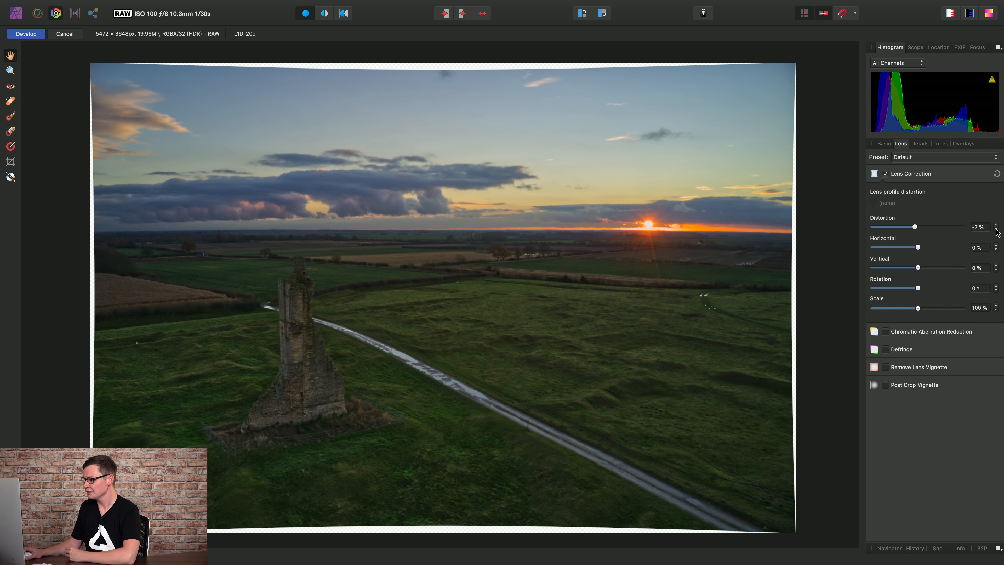
{"action": "left_click", "coordinate": [996, 229]}
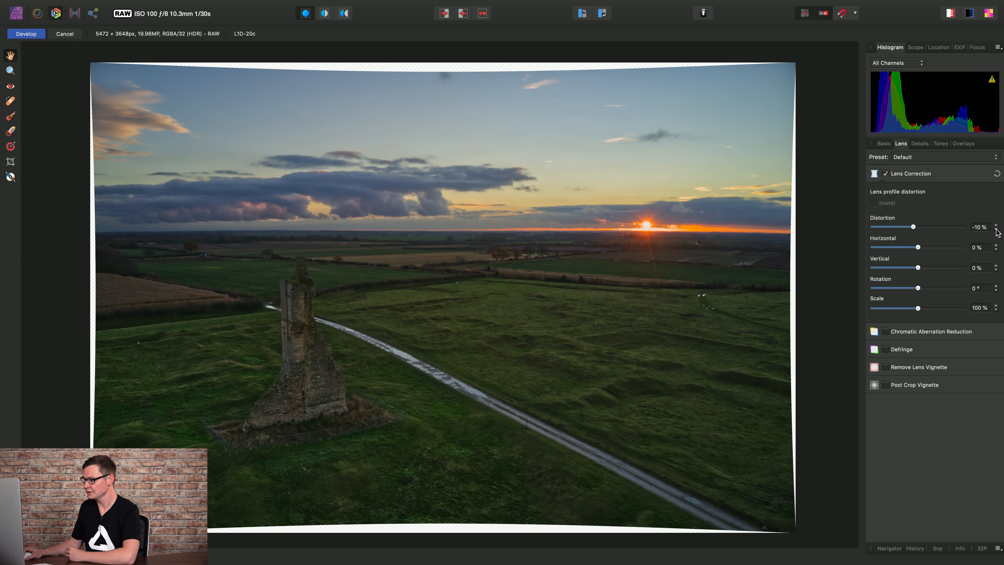
{"action": "left_click", "coordinate": [996, 229]}
{"action": "left_click", "coordinate": [995, 229]}
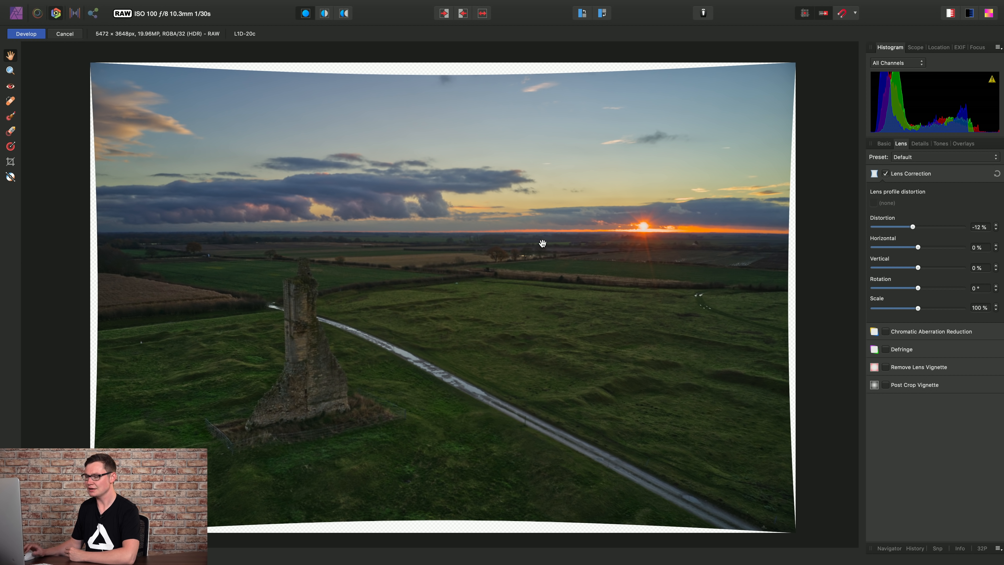
{"action": "left_click_drag", "start_coordinate": [917, 308], "coordinate": [922, 308]}
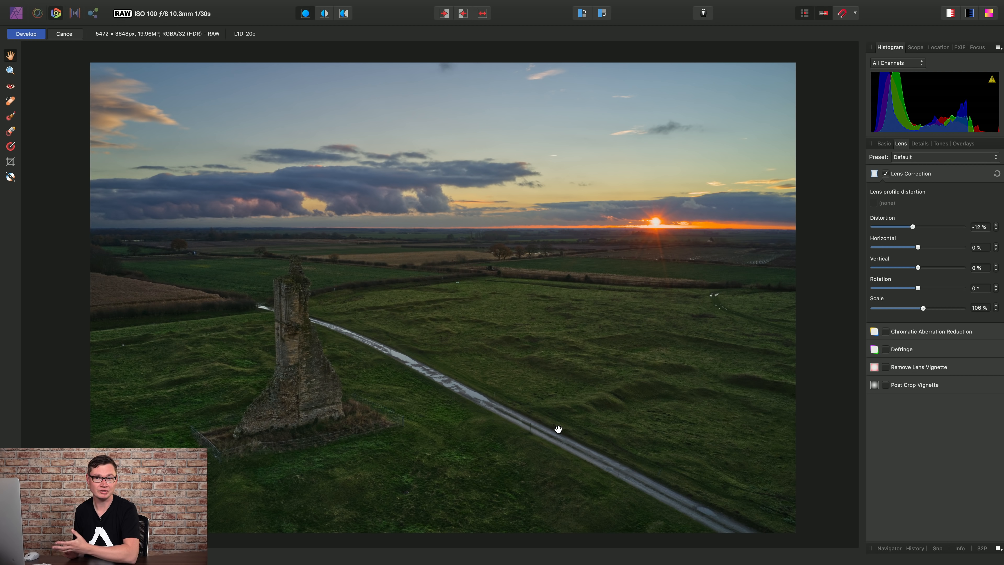
- Fine-tune the lens correction Distortion to -10%
{"action": "left_click", "coordinate": [996, 229]}
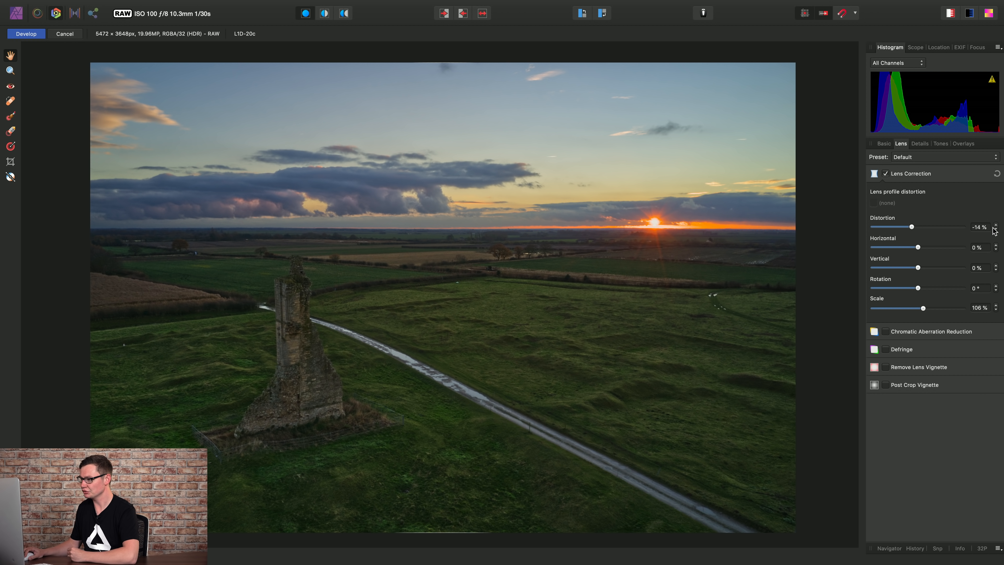
{"action": "left_click", "coordinate": [996, 229]}
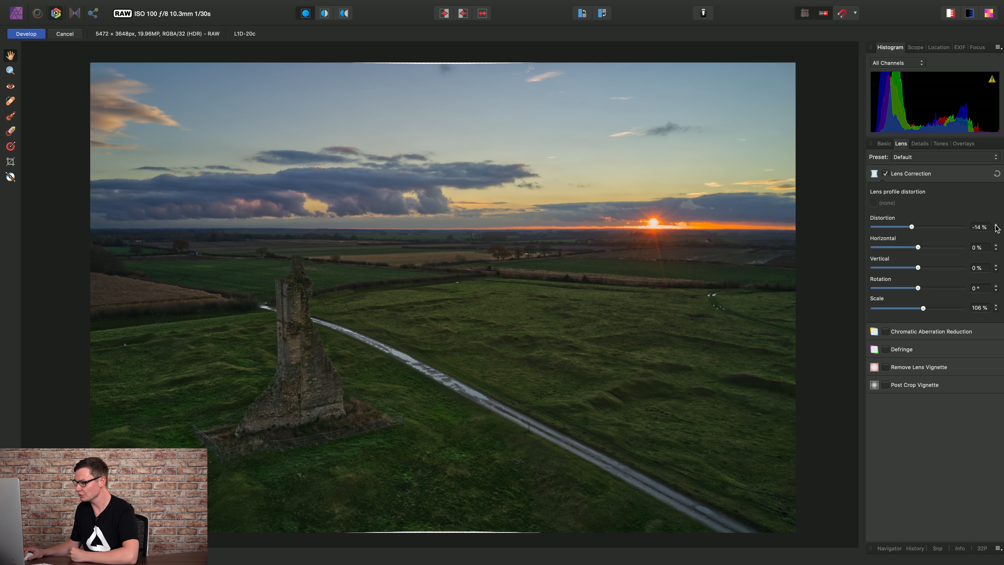
{"action": "left_click", "coordinate": [996, 225]}
{"action": "left_click", "coordinate": [996, 225]}
{"action": "left_click", "coordinate": [996, 225]}
{"action": "left_click", "coordinate": [996, 225]}
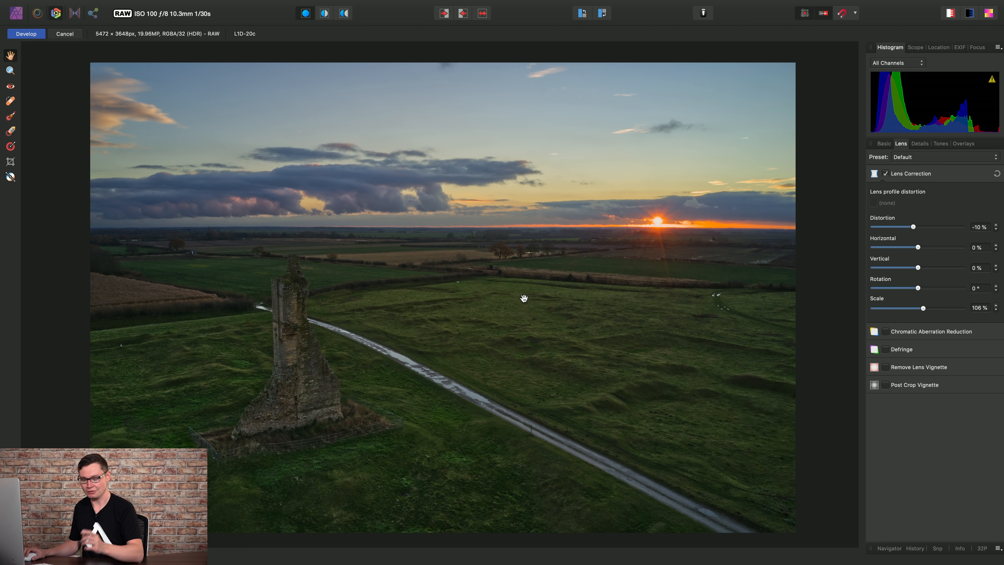
- Set the noise reduction Luminance to 14% and Luminance Details to 100%, judging the effect on the distant fields and trees
{"action": "key", "text": "super+3"}
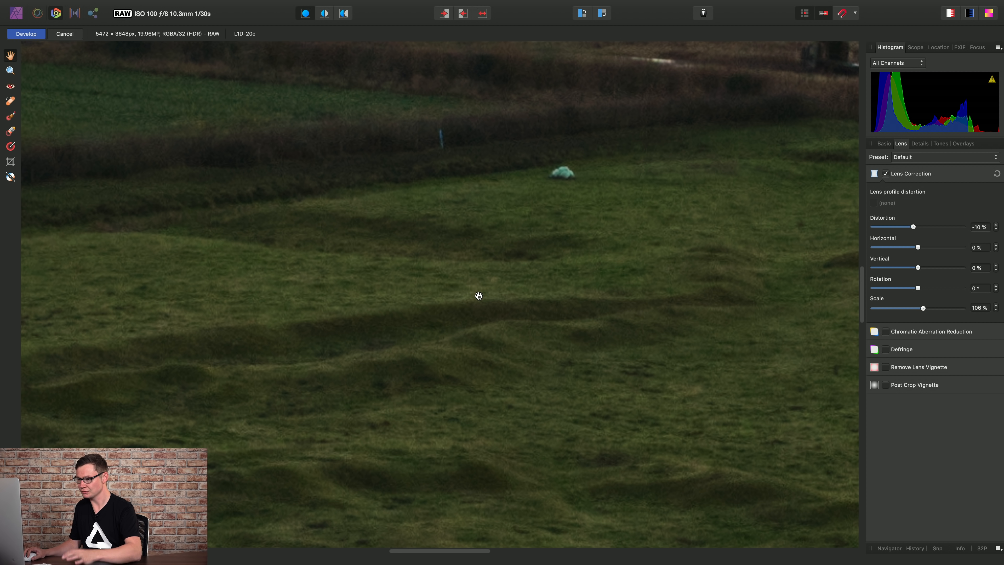
{"action": "left_click_drag", "start_coordinate": [559, 168], "coordinate": [528, 317]}
{"action": "left_click_drag", "start_coordinate": [605, 161], "coordinate": [567, 260]}
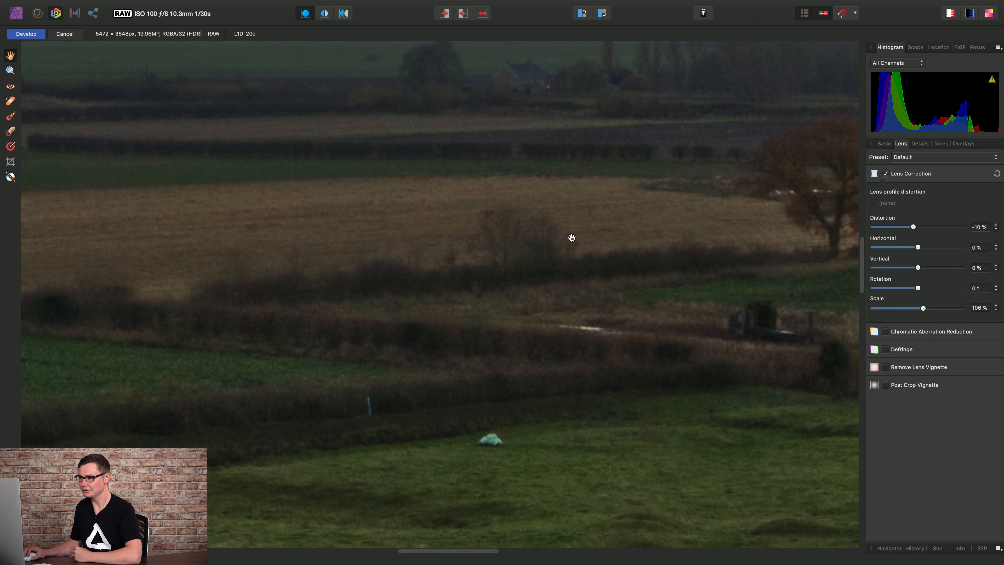
{"action": "left_click_drag", "start_coordinate": [616, 157], "coordinate": [405, 271]}
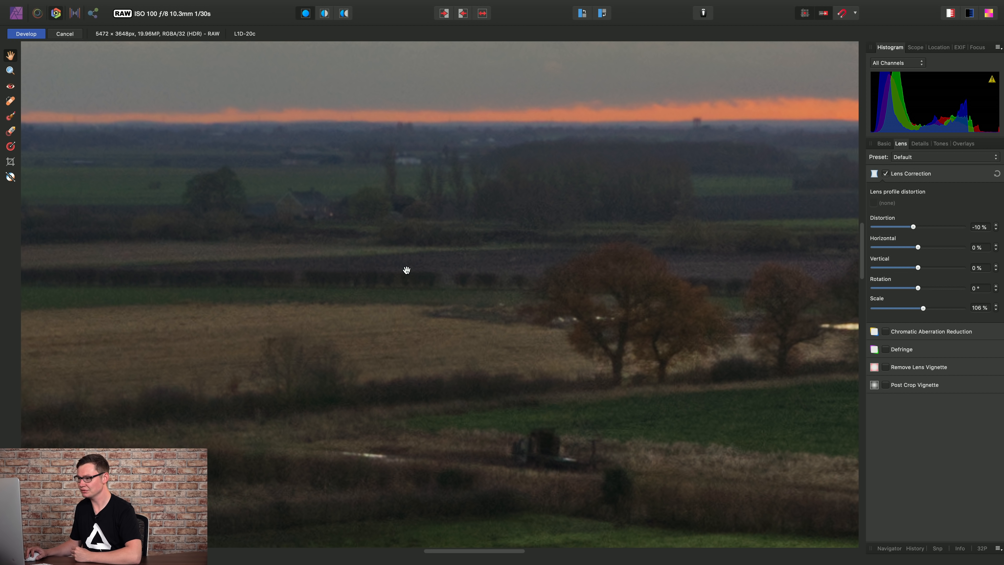
{"action": "left_click", "coordinate": [920, 143]}
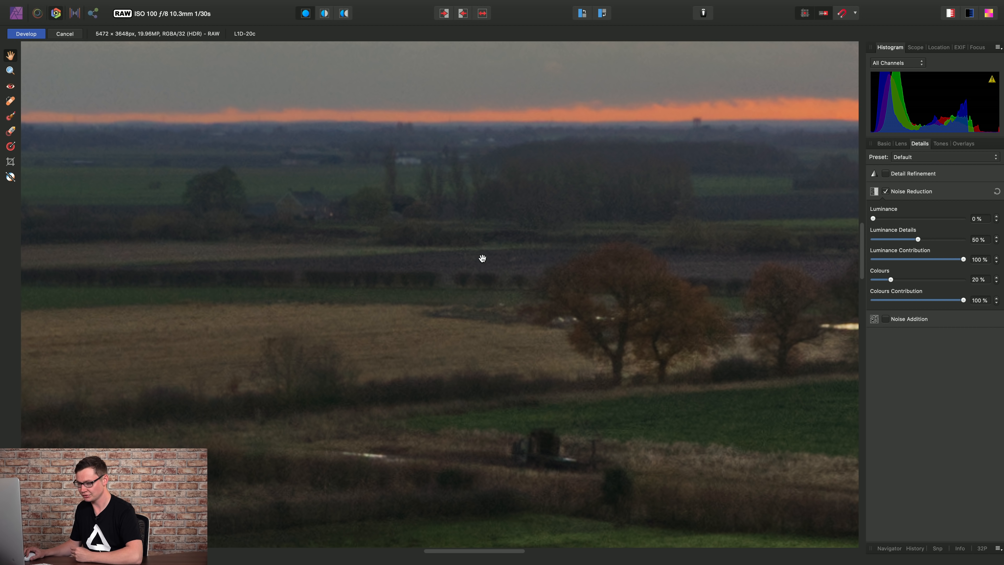
{"action": "scroll", "coordinate": [488, 253], "scroll_direction": "up", "scroll_amount": 3}
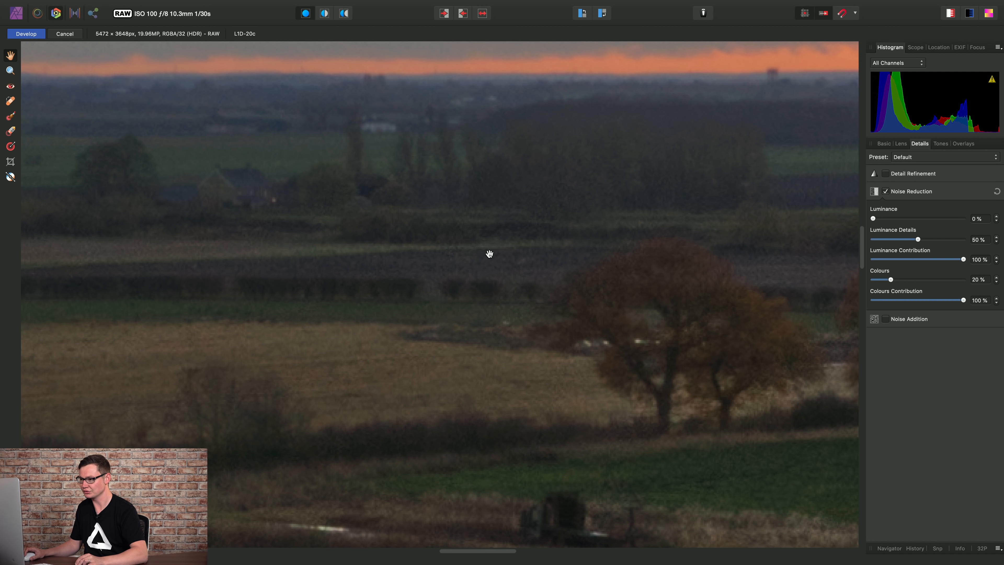
{"action": "scroll", "coordinate": [489, 254], "scroll_direction": "up", "scroll_amount": 5}
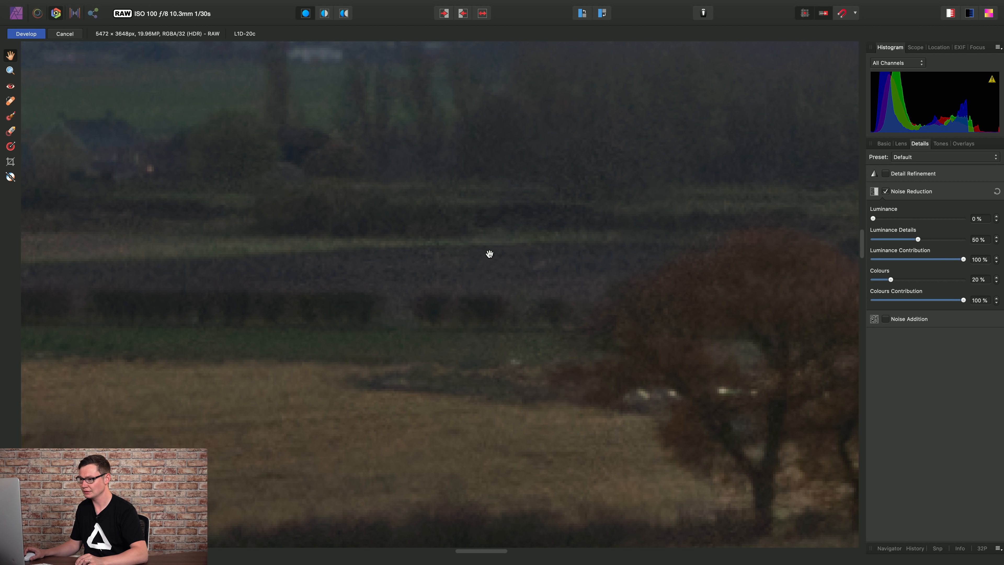
{"action": "scroll", "coordinate": [489, 254], "scroll_direction": "up", "scroll_amount": 1}
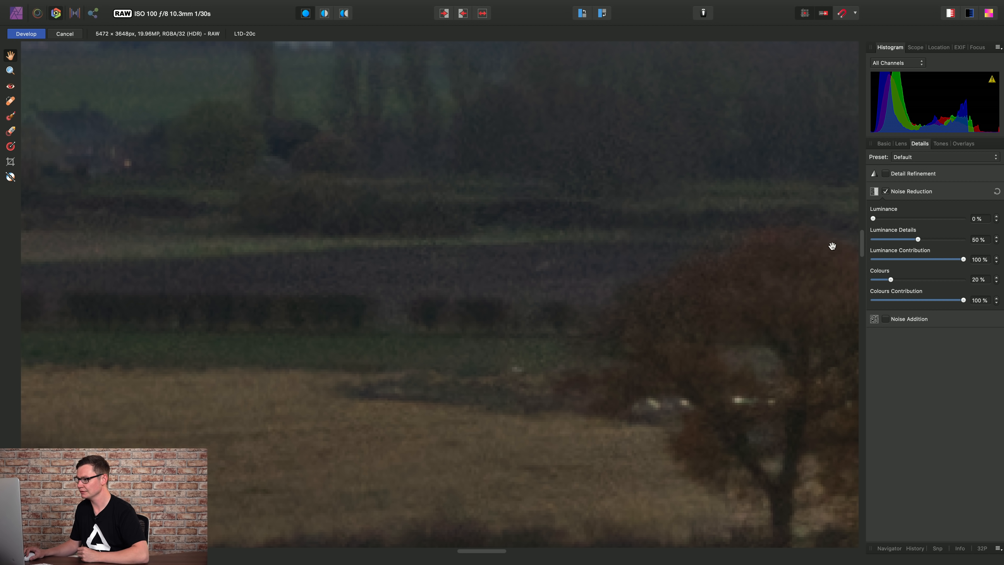
{"action": "left_click_drag", "start_coordinate": [873, 218], "coordinate": [885, 221]}
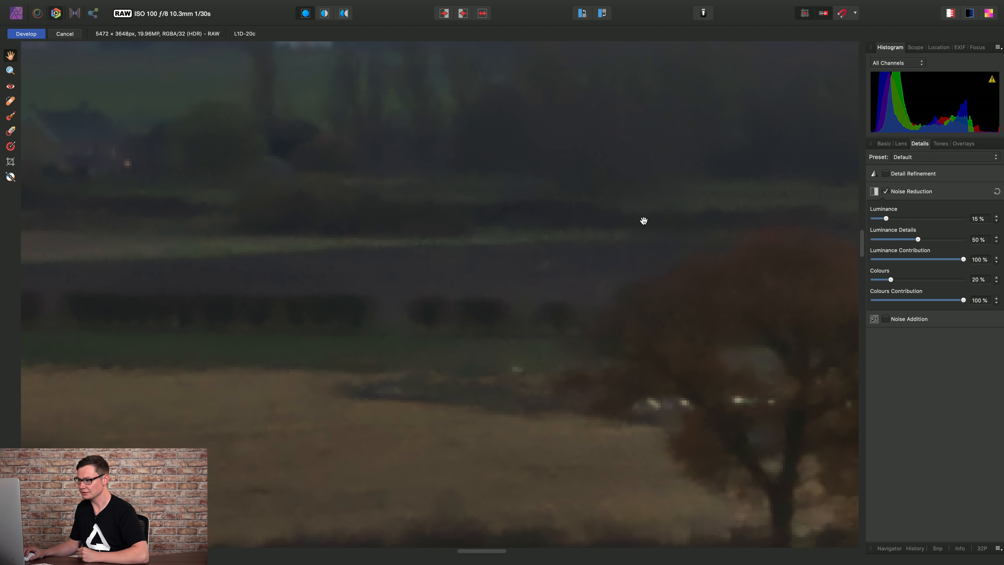
{"action": "left_click_drag", "start_coordinate": [886, 221], "coordinate": [966, 240]}
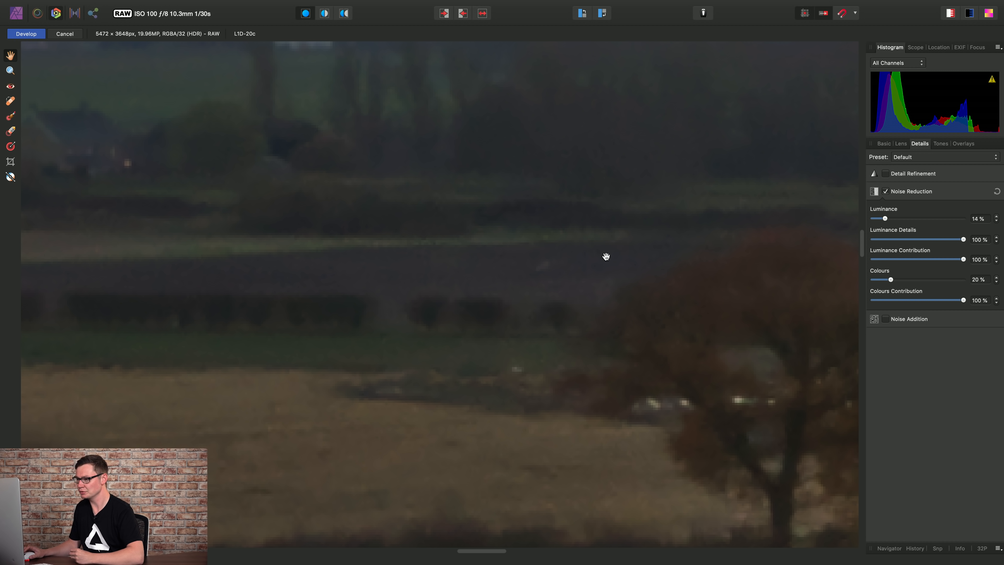
{"action": "left_click_drag", "start_coordinate": [640, 267], "coordinate": [466, 331]}
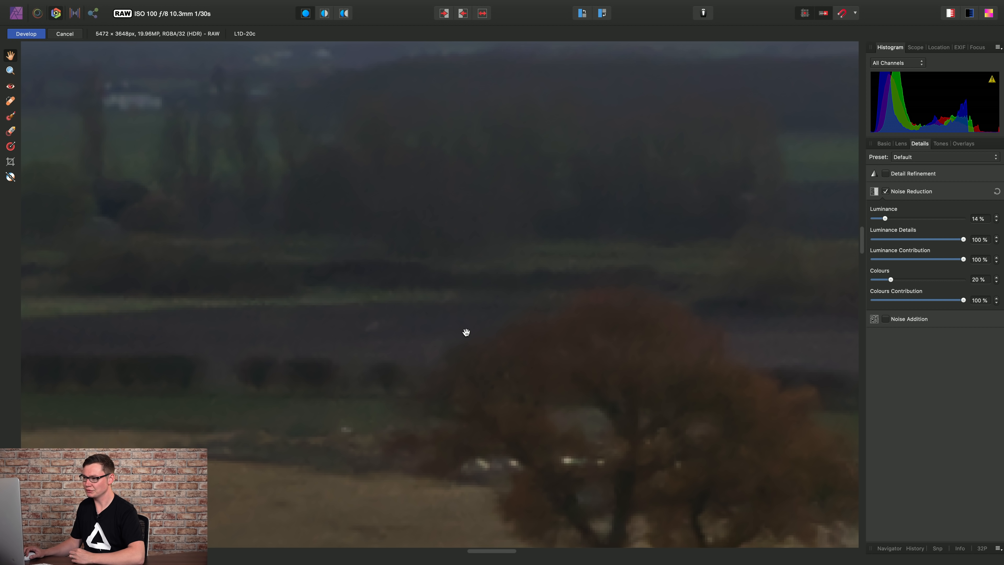
{"action": "left_click_drag", "start_coordinate": [598, 293], "coordinate": [592, 356]}
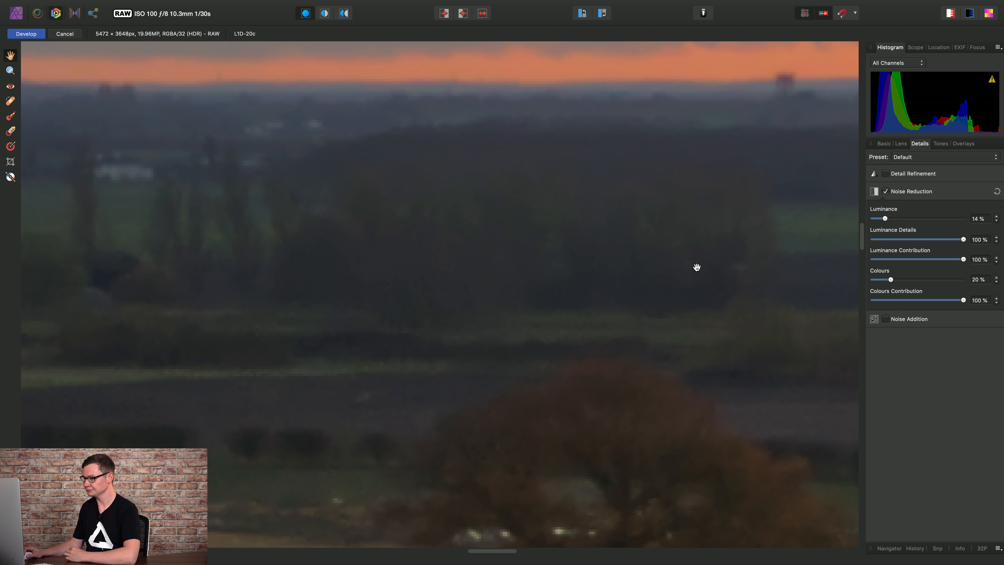
{"action": "left_click_drag", "start_coordinate": [696, 267], "coordinate": [734, 261]}
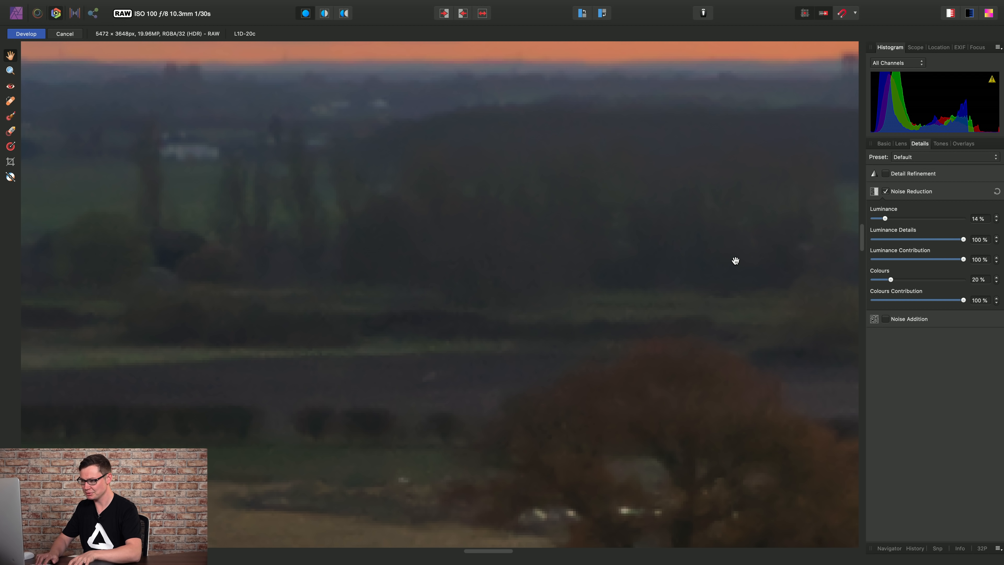
{"action": "key", "text": "super+0"}
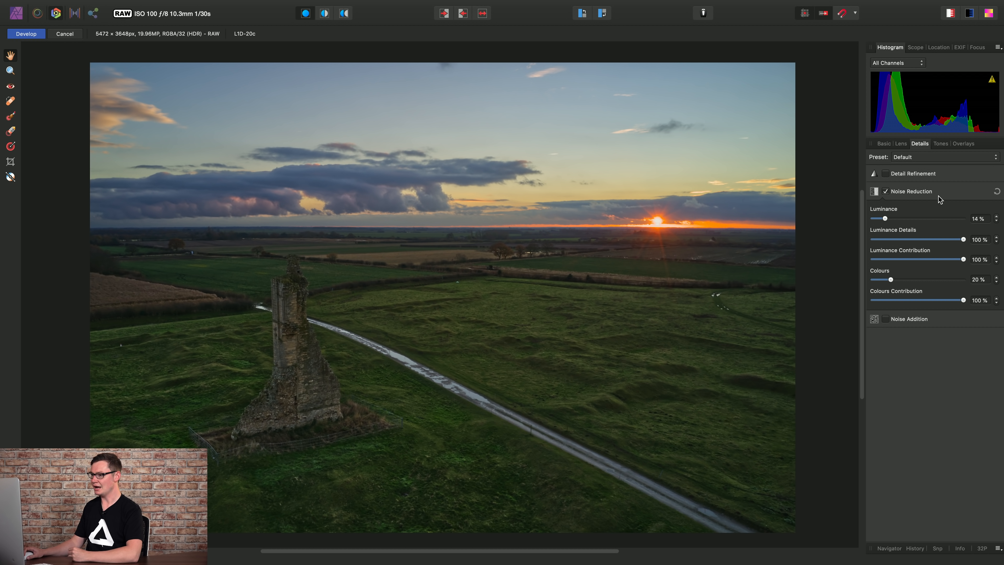
- Try a master Curves adjustment that lifts the shadows and holds back the highlights
{"action": "left_click", "coordinate": [941, 144]}
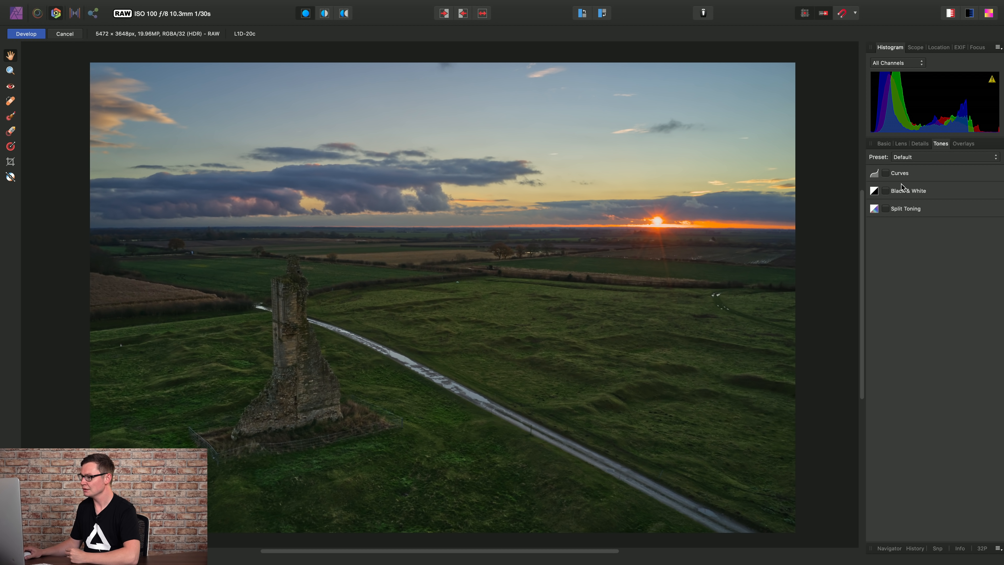
{"action": "left_click", "coordinate": [902, 175]}
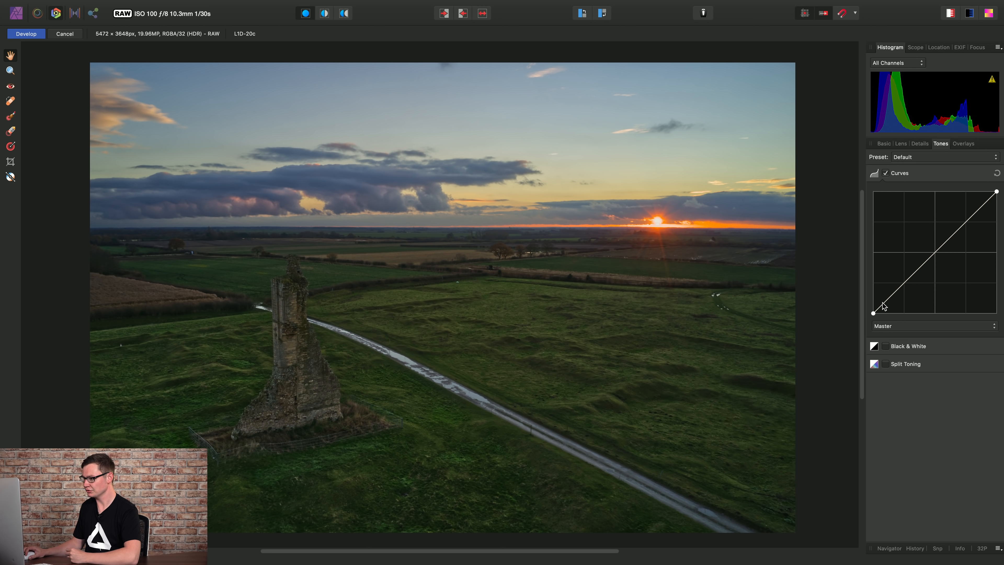
{"action": "left_click_drag", "start_coordinate": [883, 306], "coordinate": [883, 296]}
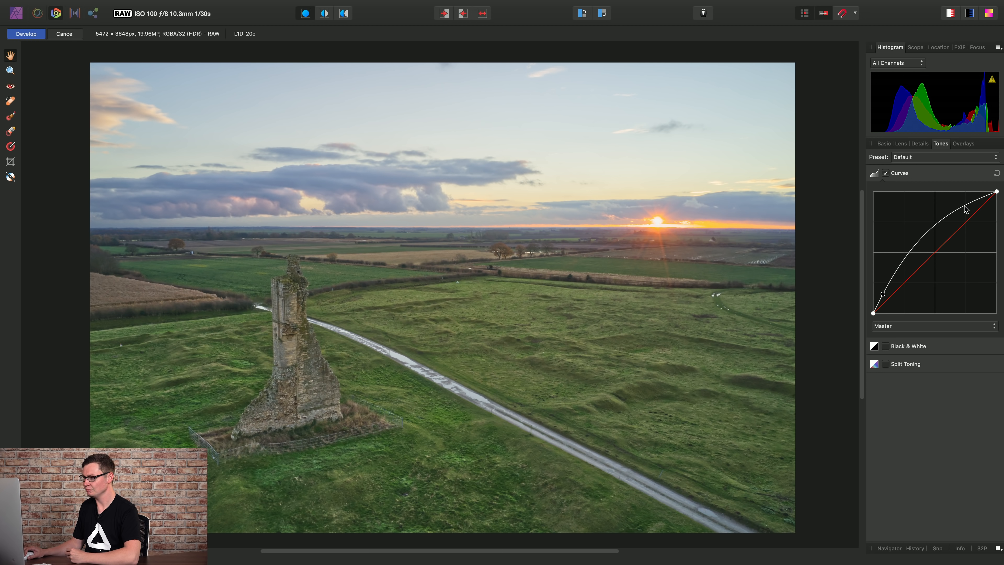
{"action": "mouse_move", "coordinate": [964, 207]}
{"action": "left_mouse_down"}
{"action": "mouse_move", "coordinate": [960, 229]}
{"action": "mouse_move", "coordinate": [965, 218]}
{"action": "left_mouse_up"}
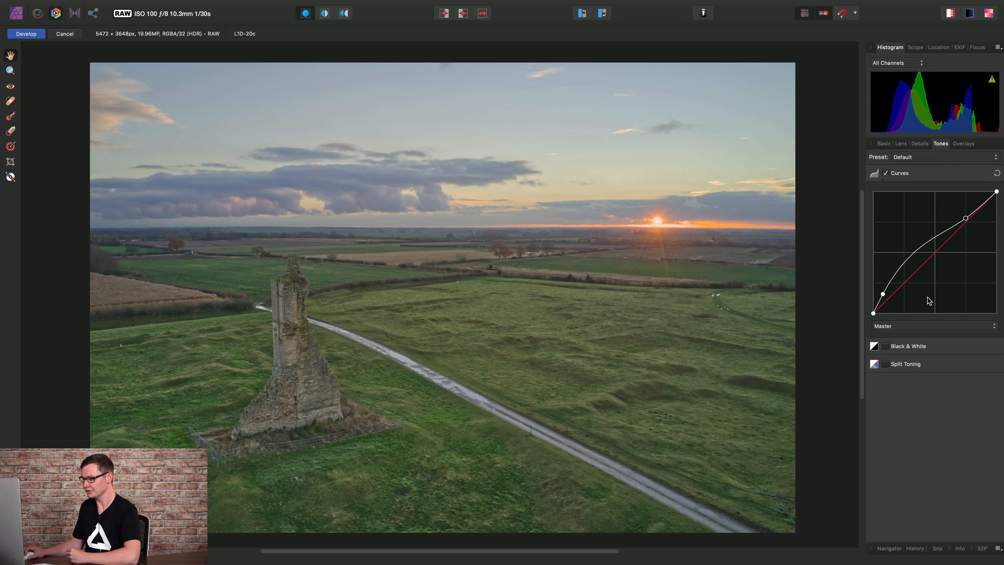
{"action": "mouse_move", "coordinate": [883, 294]}
{"action": "left_mouse_down"}
{"action": "mouse_move", "coordinate": [886, 302]}
{"action": "mouse_move", "coordinate": [888, 291]}
{"action": "left_mouse_up"}
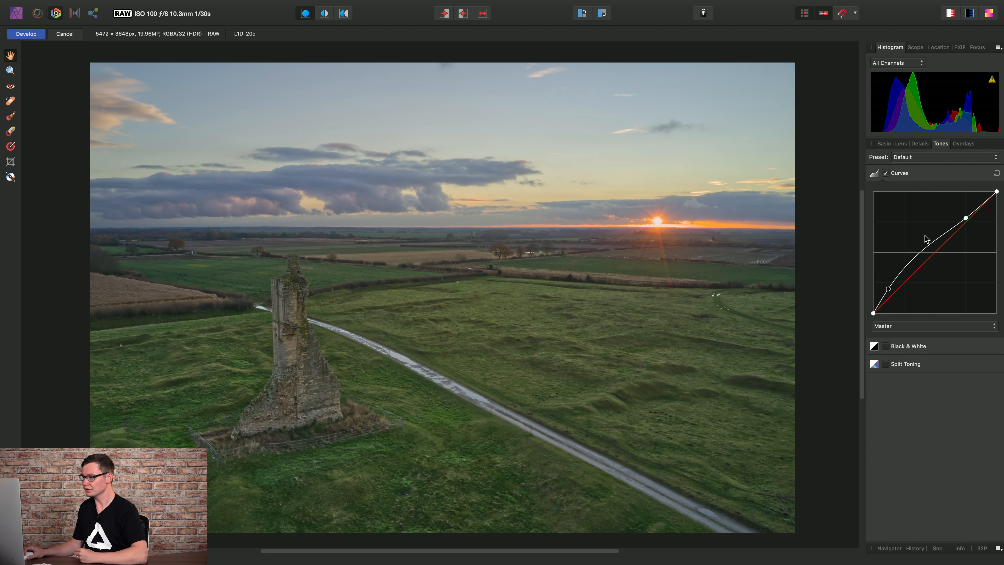
{"action": "left_click", "coordinate": [898, 174]}
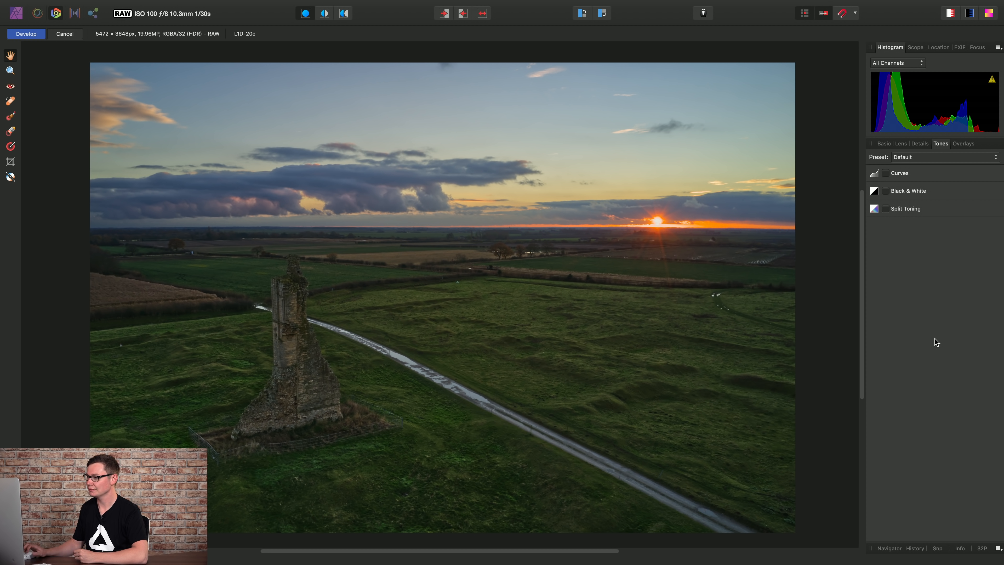
- Set the exposure Brightness to 17% and develop the RAW photo
{"action": "left_click", "coordinate": [883, 144]}
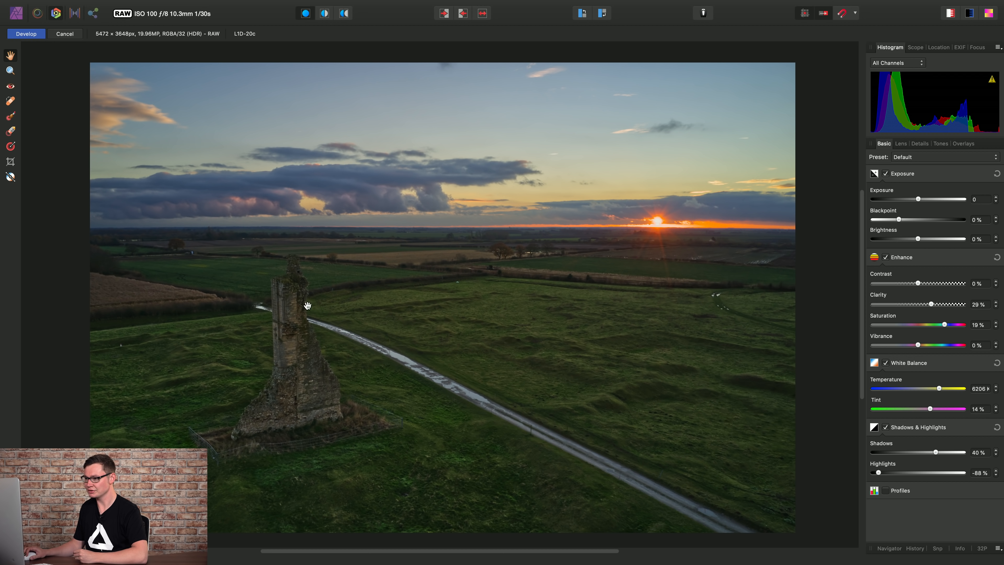
{"action": "left_click_drag", "start_coordinate": [921, 239], "coordinate": [949, 245]}
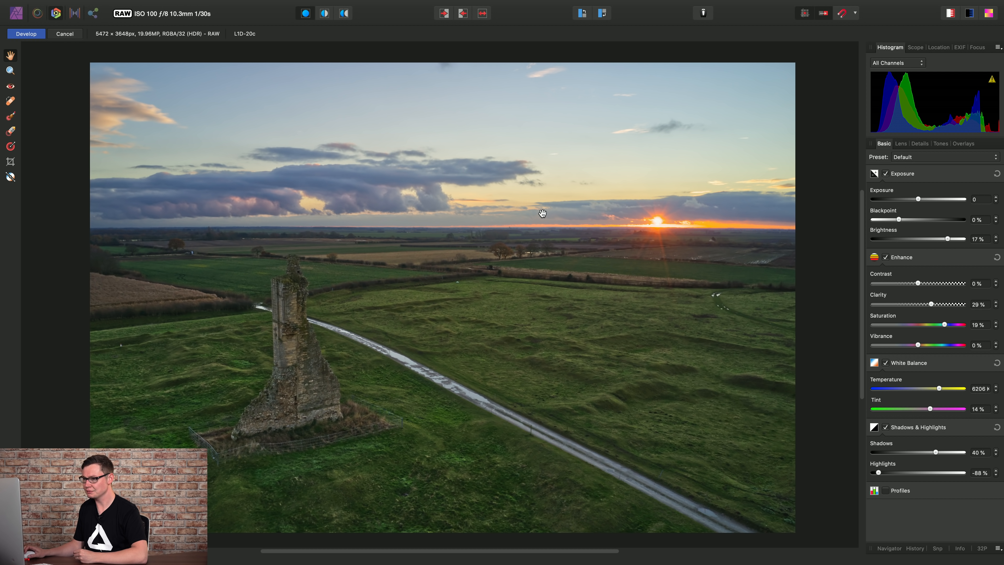
{"action": "left_click", "coordinate": [35, 35]}
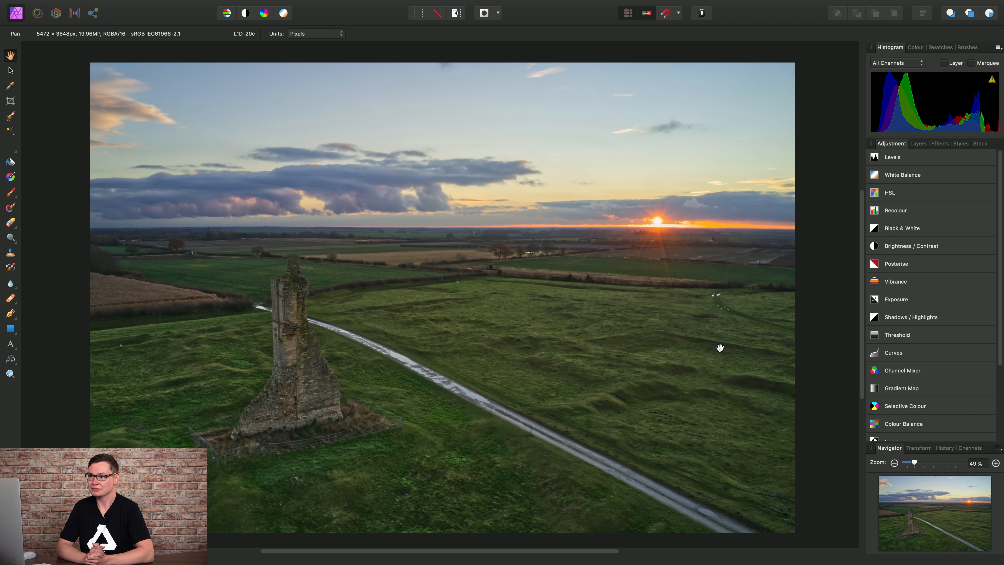
{"action": "mouse_move", "coordinate": [436, 4]}
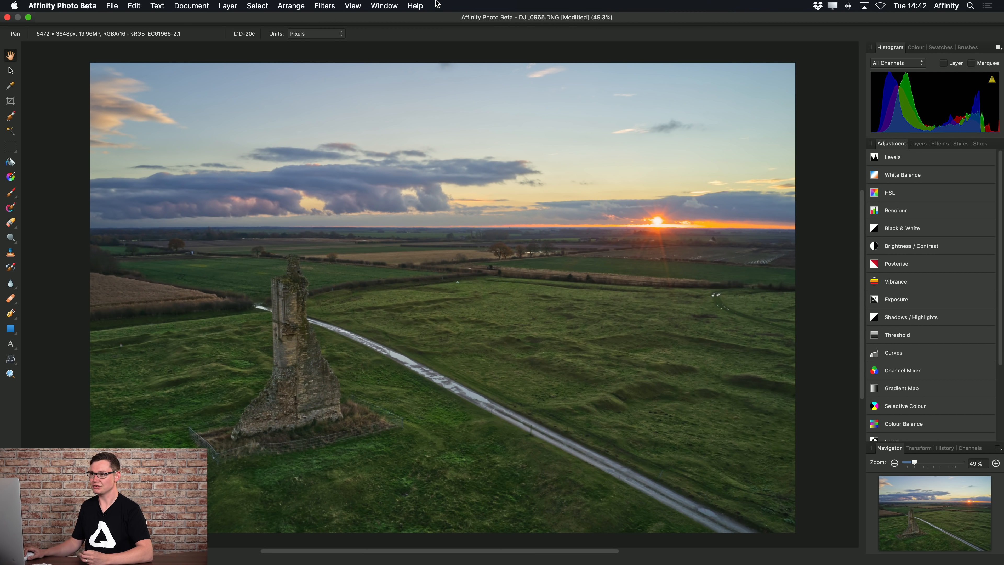
{"action": "left_click", "coordinate": [228, 6]}
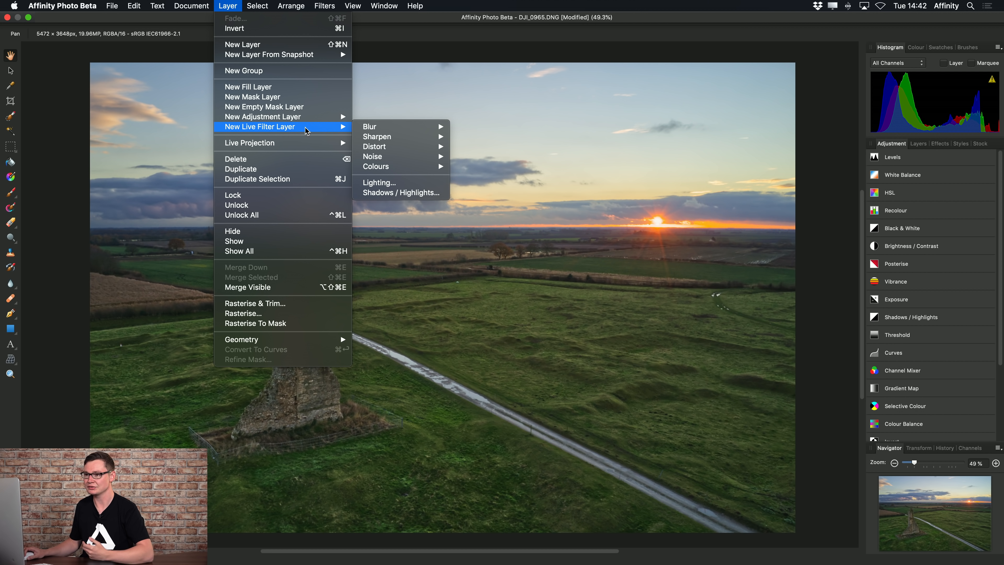
{"action": "left_click", "coordinate": [146, 138]}
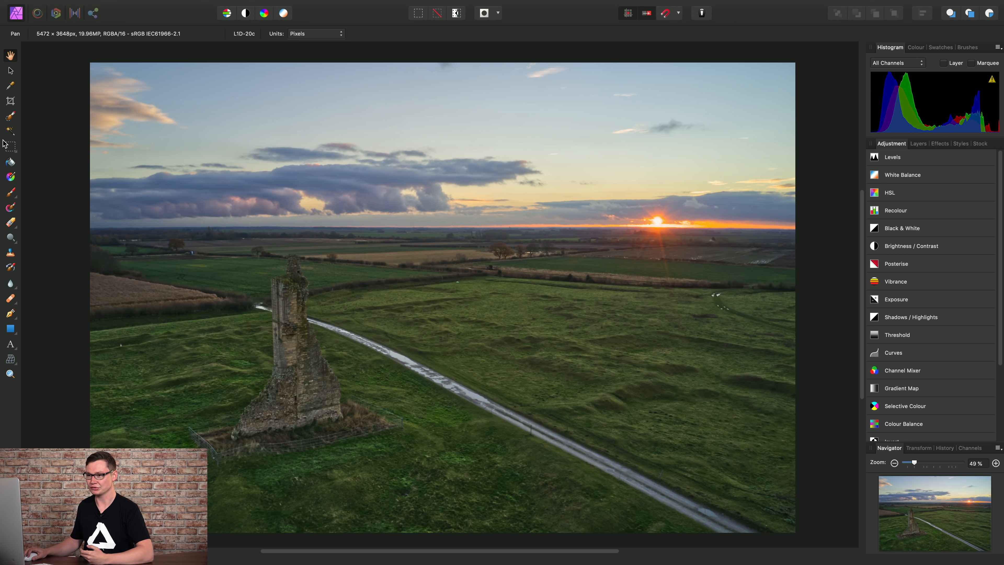